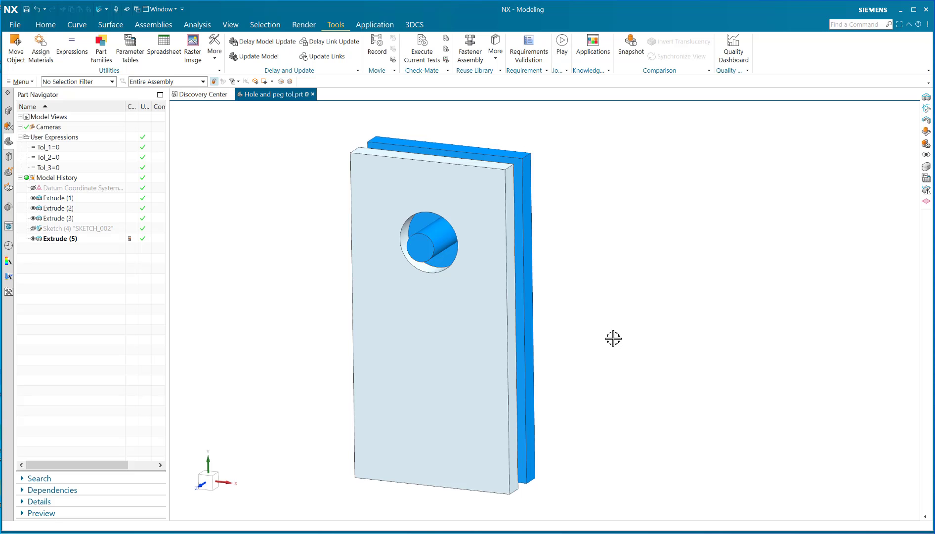
Inspect the plate and peg, reviewing SKETCH_002's dimensions before returning to the model.
{"action": "mouse_move", "coordinate": [613, 338]}
{"action": "middle_mouse_down"}
{"action": "mouse_move", "coordinate": [605, 350]}
{"action": "mouse_move", "coordinate": [605, 338]}
{"action": "middle_mouse_up"}
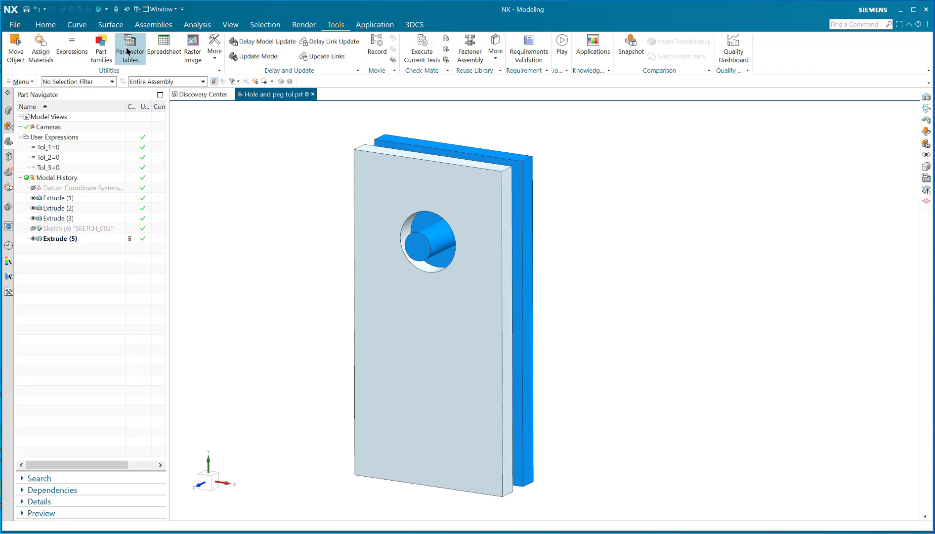
{"action": "mouse_move", "coordinate": [273, 232]}
{"action": "middle_mouse_down"}
{"action": "mouse_move", "coordinate": [260, 239]}
{"action": "mouse_move", "coordinate": [266, 232]}
{"action": "middle_mouse_up"}
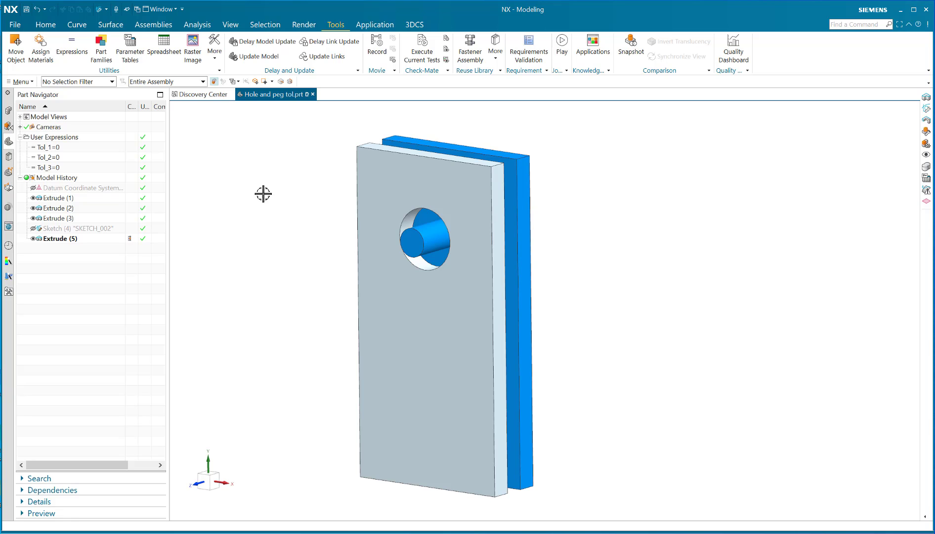
{"action": "middle_click_drag", "start_coordinate": [263, 193], "coordinate": [265, 190]}
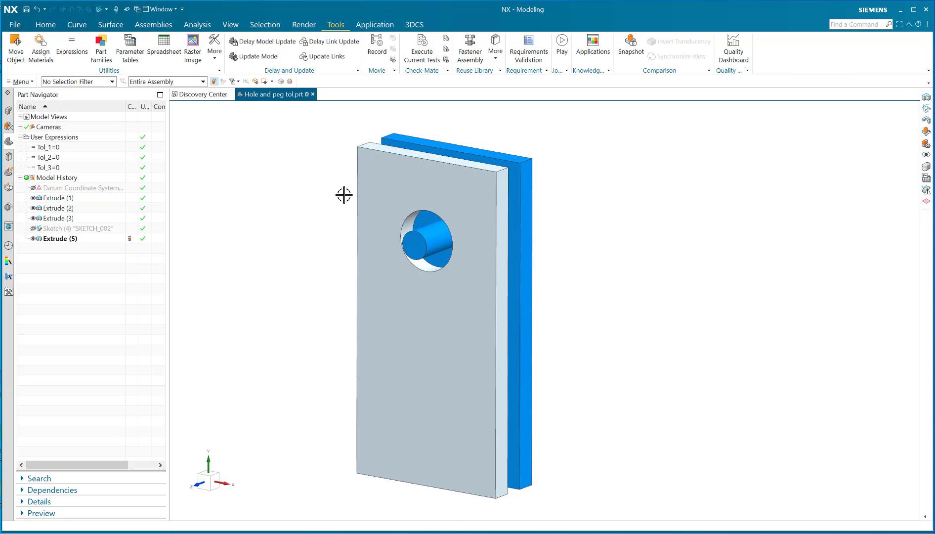
{"action": "middle_click_drag", "start_coordinate": [328, 226], "coordinate": [345, 217]}
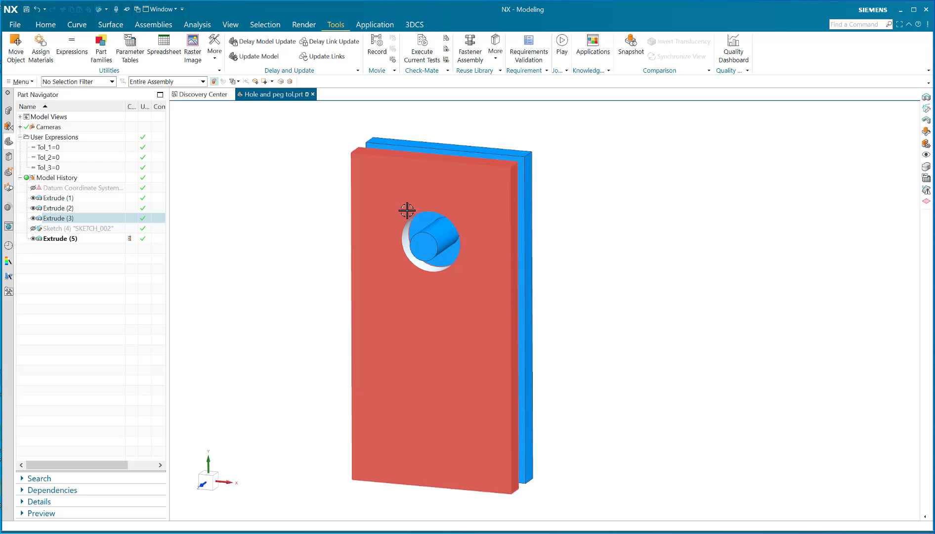
{"action": "middle_click_drag", "start_coordinate": [276, 249], "coordinate": [269, 248]}
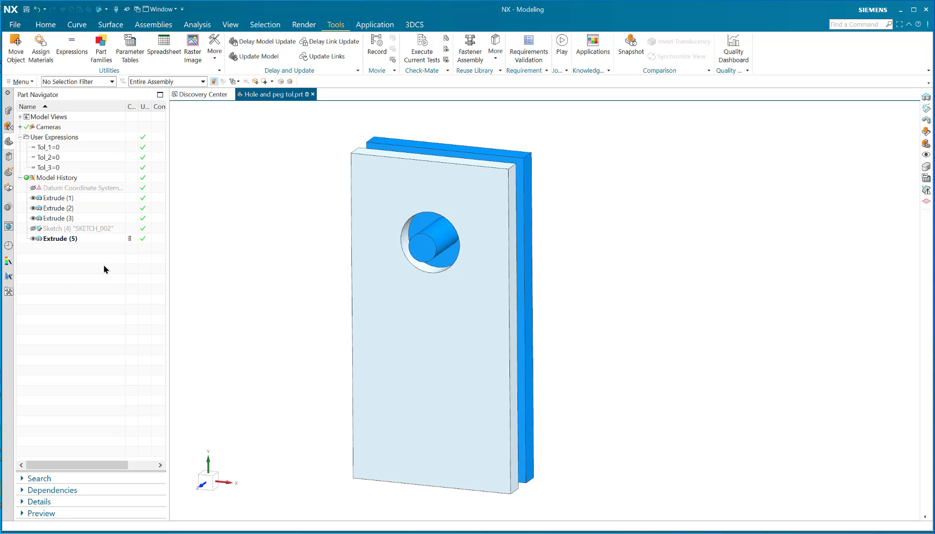
{"action": "left_click", "coordinate": [58, 229]}
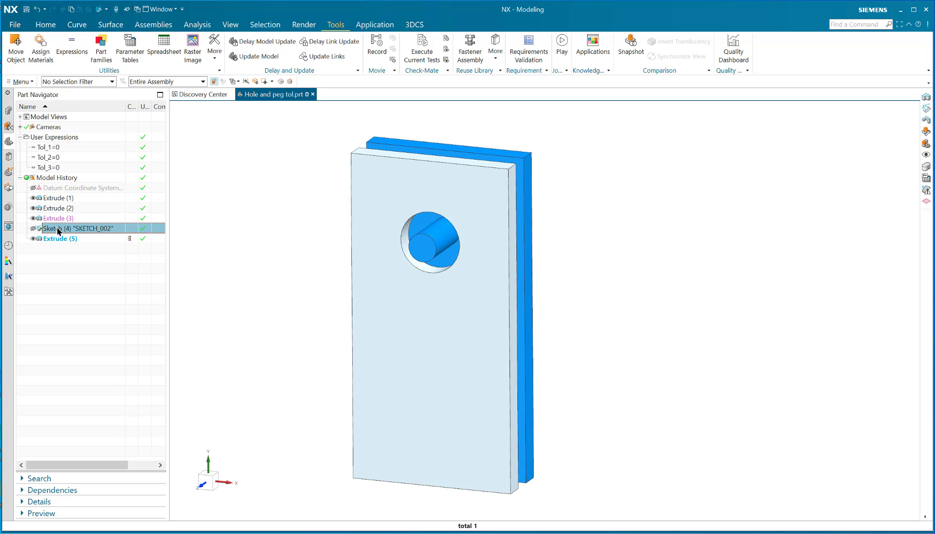
{"action": "right_click", "coordinate": [58, 230]}
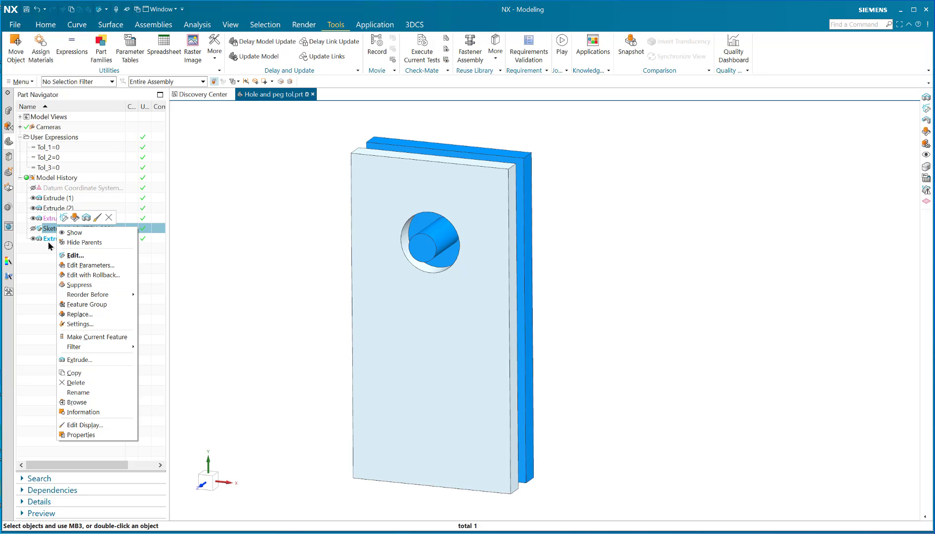
{"action": "double_click", "coordinate": [47, 228]}
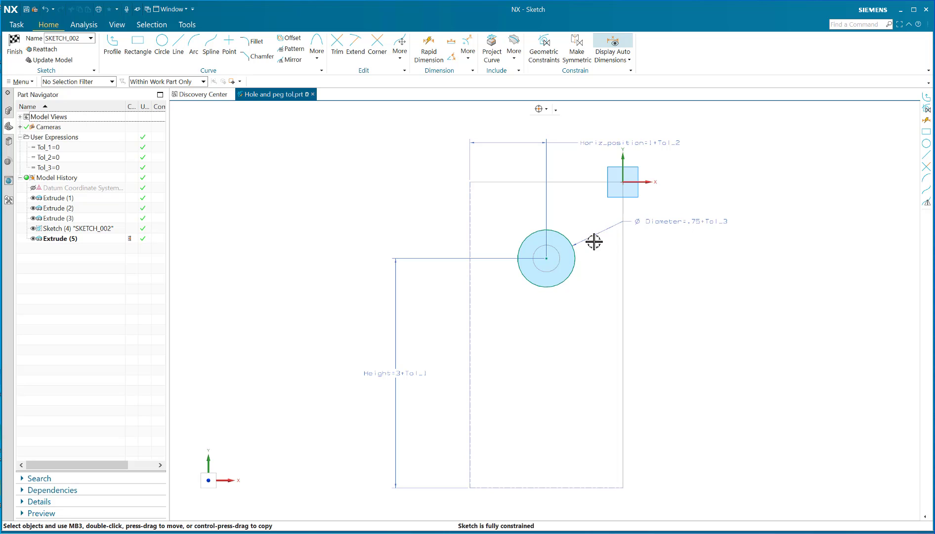
{"action": "left_click", "coordinate": [15, 43]}
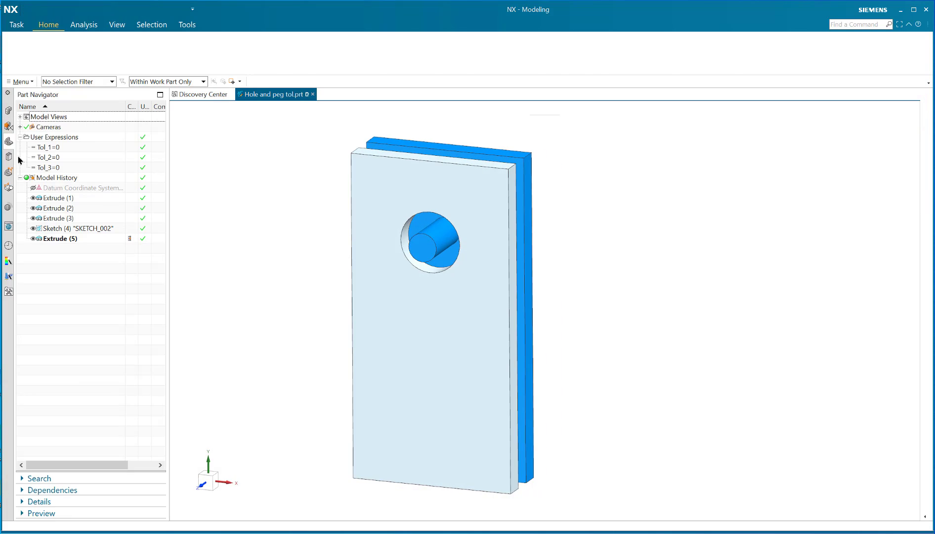
Set the Tol_3 expression to -.25 and check the peg's fit.
{"action": "left_click", "coordinate": [66, 159]}
{"action": "left_click", "coordinate": [65, 169]}
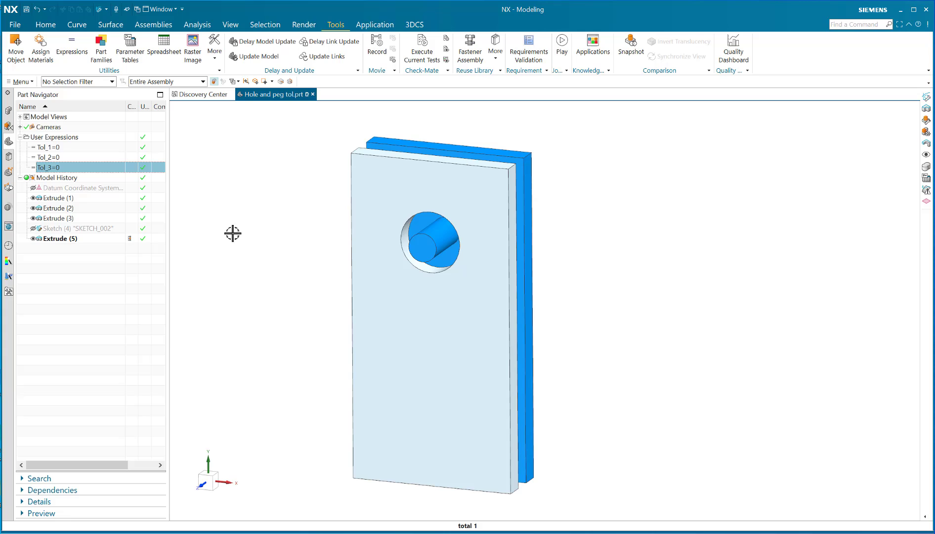
{"action": "double_click", "coordinate": [76, 168]}
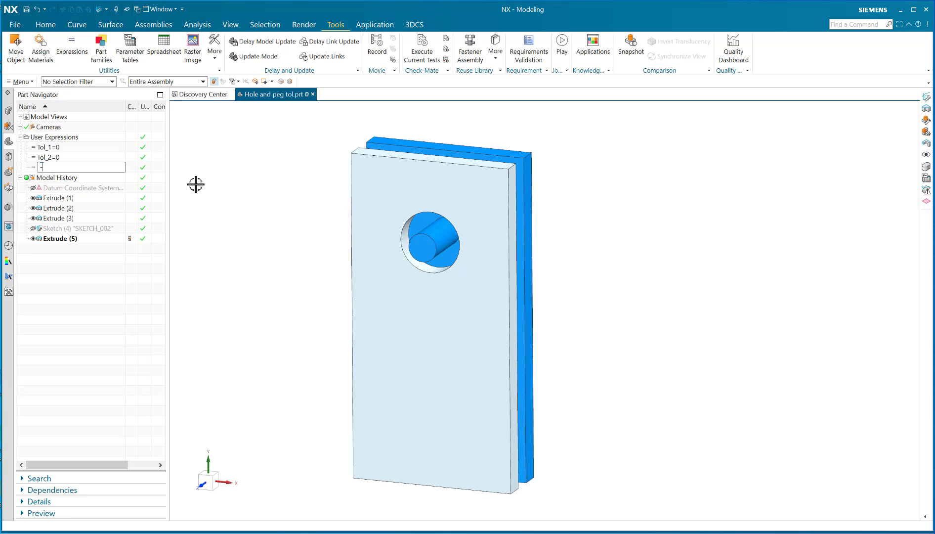
{"action": "key", "text": "Return"}
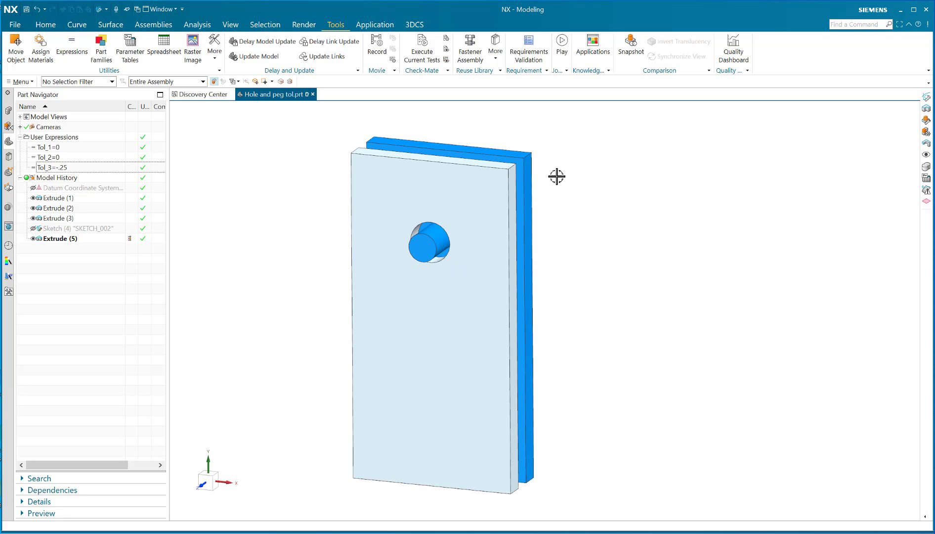
{"action": "middle_click_drag", "start_coordinate": [330, 261], "coordinate": [295, 265]}
Change Tol_3 to .25 and view the enlarged hole from the front.
{"action": "double_click", "coordinate": [78, 168]}
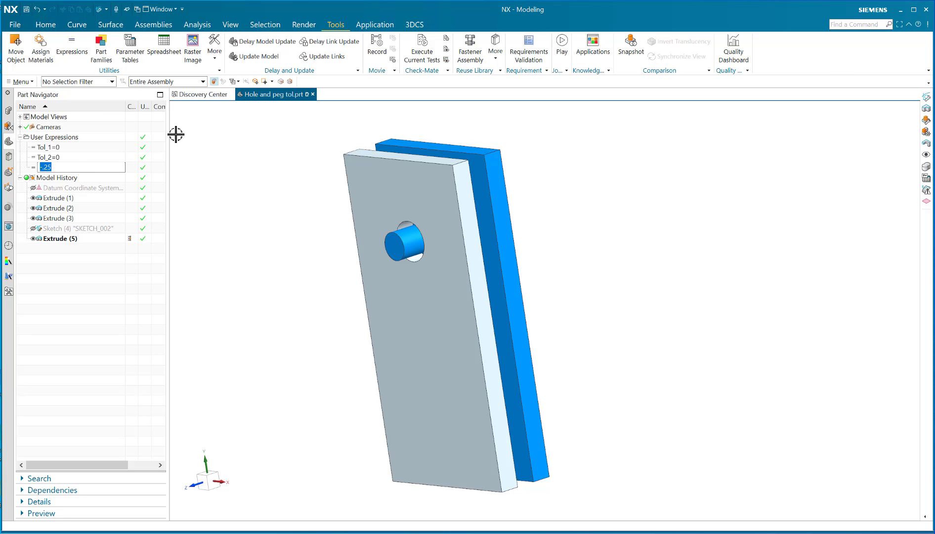
{"action": "type", "text": ".25"}
{"action": "key", "text": "Return"}
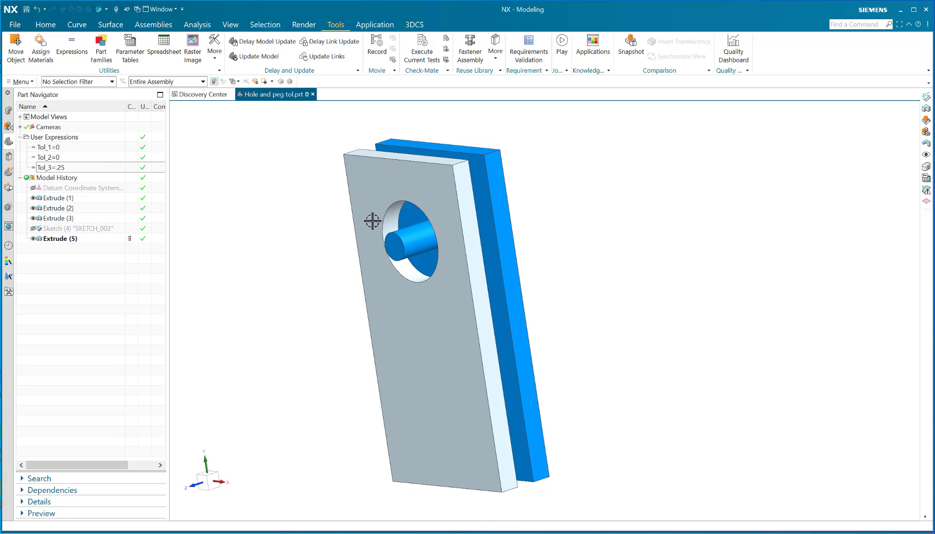
{"action": "middle_click_drag", "start_coordinate": [372, 221], "coordinate": [250, 217]}
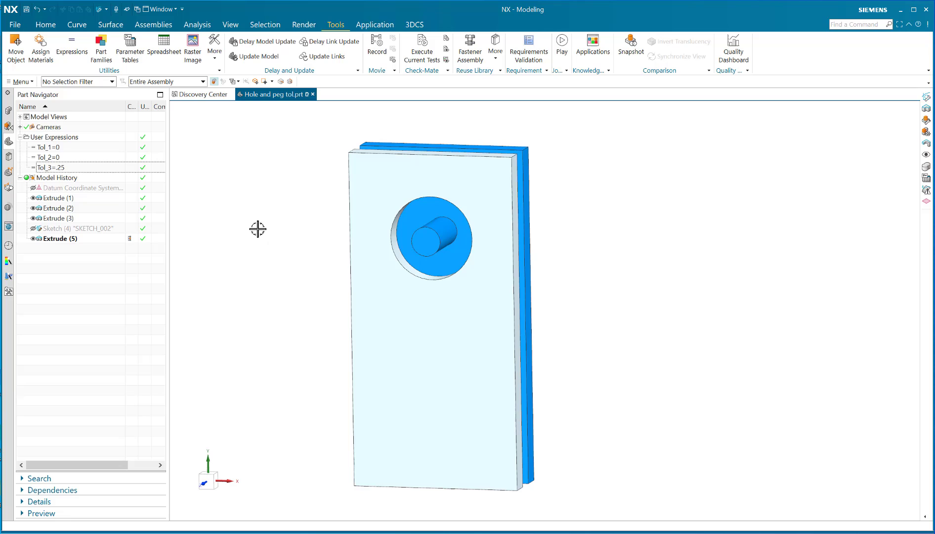
Try Tol_1 at .256, then at -.25.
{"action": "double_click", "coordinate": [72, 149]}
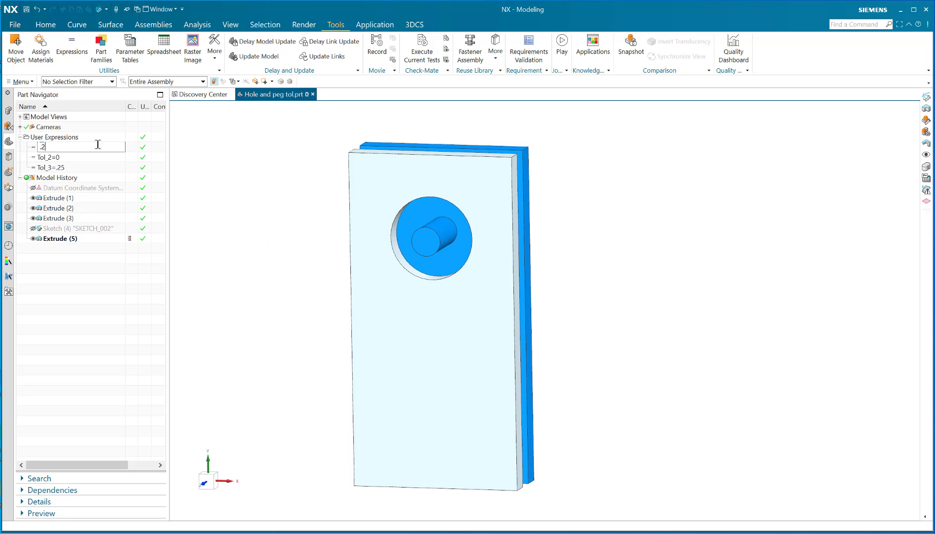
{"action": "key", "text": "Return"}
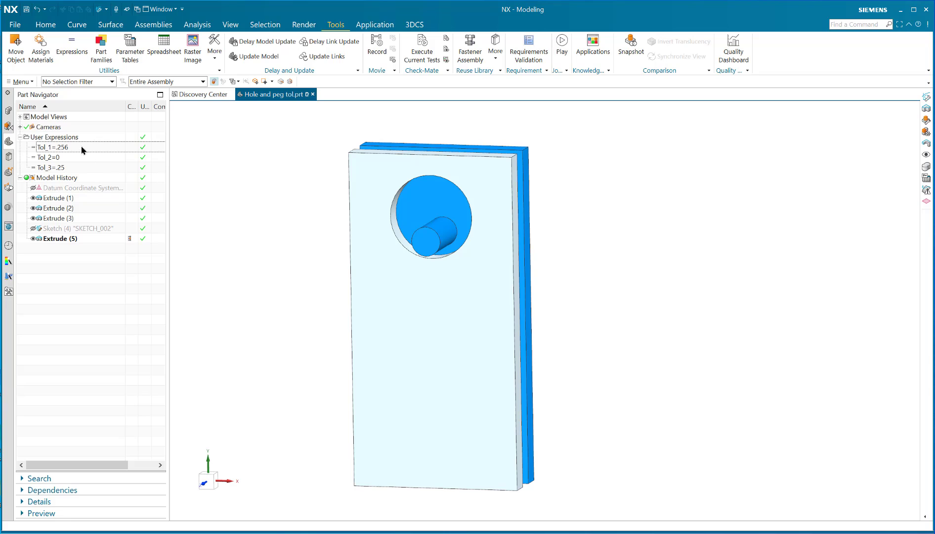
{"action": "double_click", "coordinate": [82, 148]}
{"action": "type", "text": "-.2"}
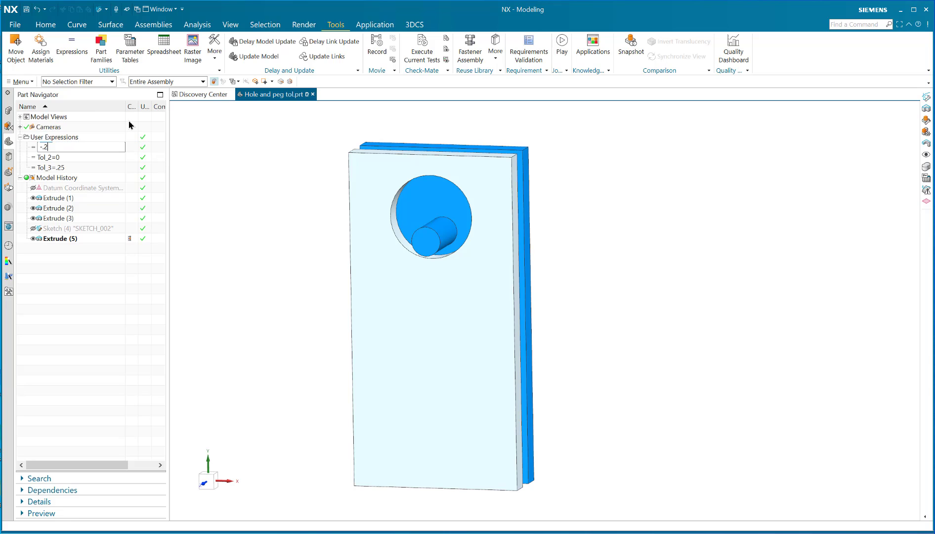
{"action": "type", "text": "5"}
{"action": "key", "text": "Return"}
{"action": "middle_click_drag", "start_coordinate": [279, 263], "coordinate": [168, 214]}
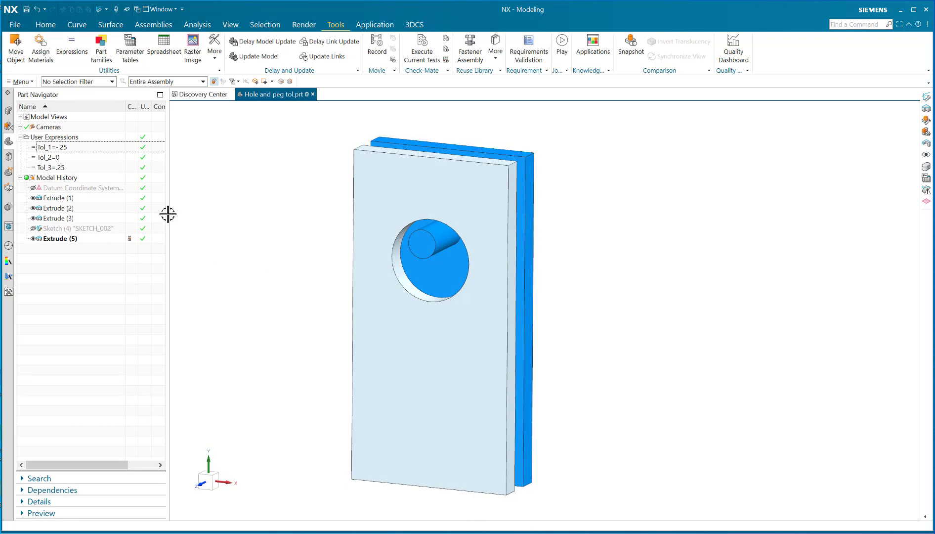
Reset both Tol_1 and Tol_3 to 0.
{"action": "double_click", "coordinate": [77, 148]}
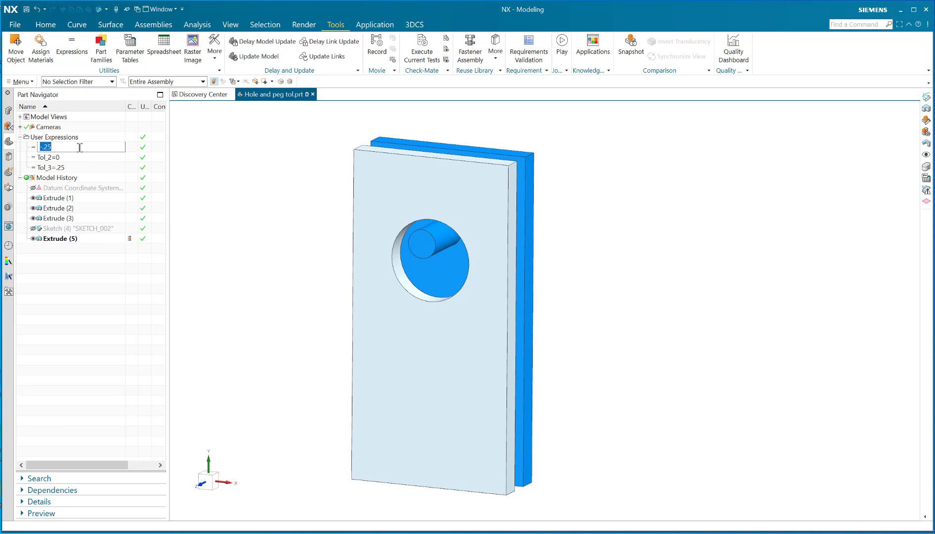
{"action": "type", "text": "0"}
{"action": "key", "text": "Return"}
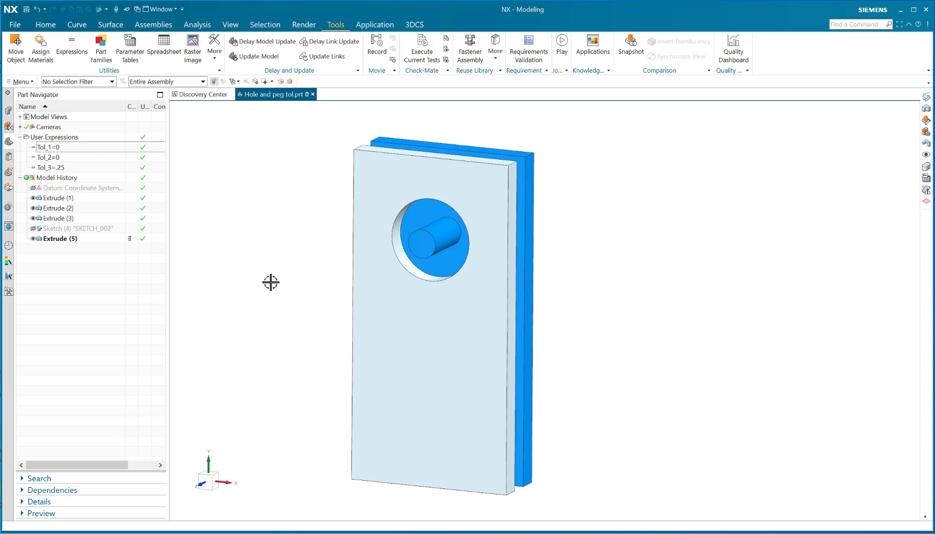
{"action": "middle_click_drag", "start_coordinate": [269, 282], "coordinate": [269, 259]}
{"action": "double_click", "coordinate": [75, 168]}
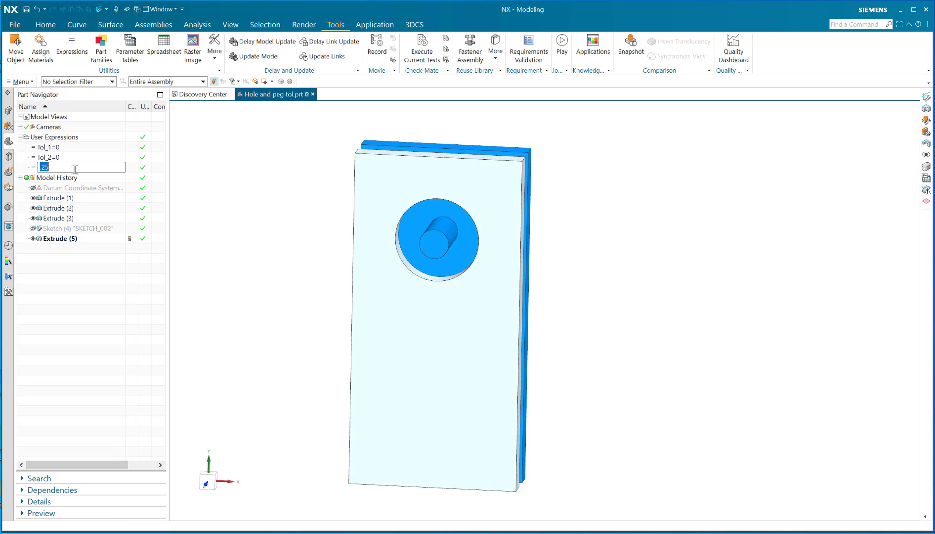
{"action": "type", "text": "0"}
{"action": "key", "text": "Return"}
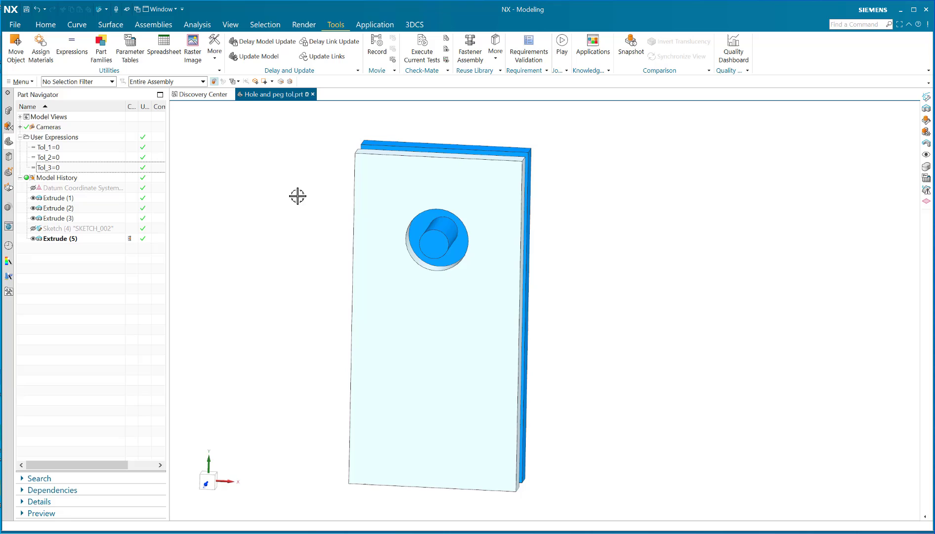
{"action": "middle_click_drag", "start_coordinate": [297, 168], "coordinate": [291, 179]}
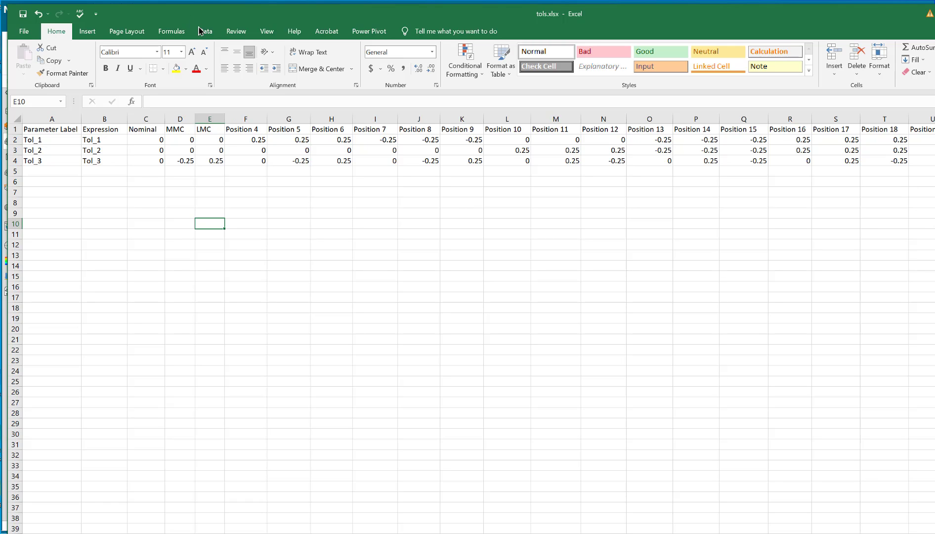
Restore the Excel window down and save the tols.xlsx workbook.
{"action": "left_click_drag", "start_coordinate": [354, 17], "coordinate": [394, 33]}
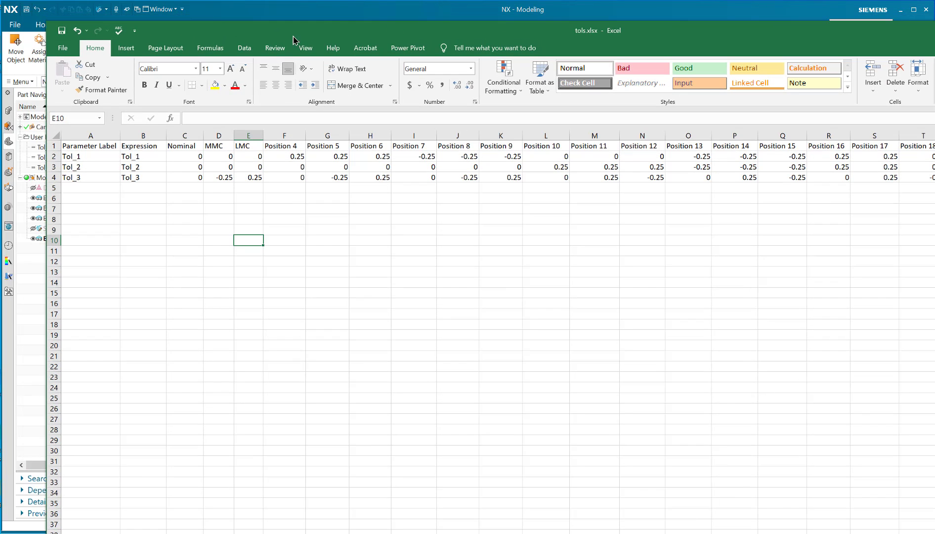
{"action": "left_click", "coordinate": [62, 31]}
Close Excel and import tols.xlsx as a new table in NX's Parameter Tables.
{"action": "key", "text": "alt+F4"}
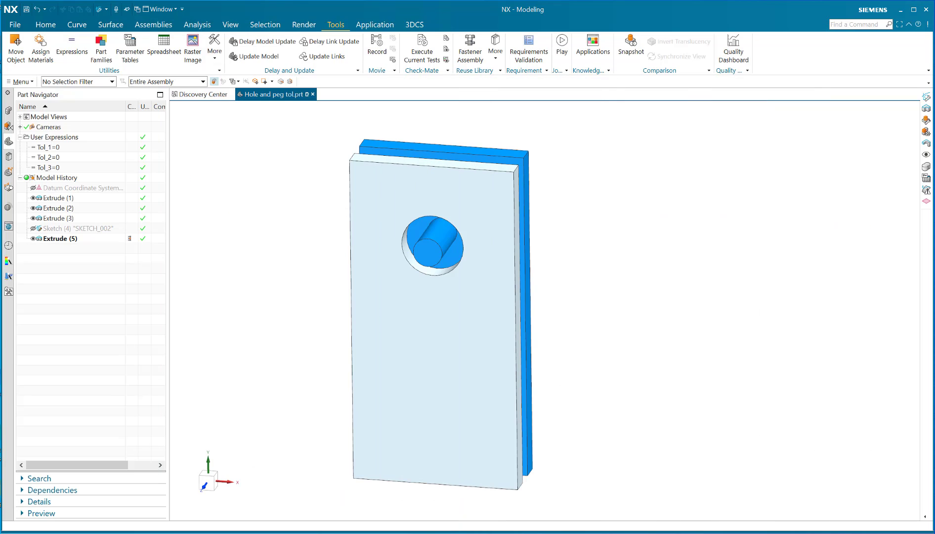
{"action": "left_click", "coordinate": [130, 44]}
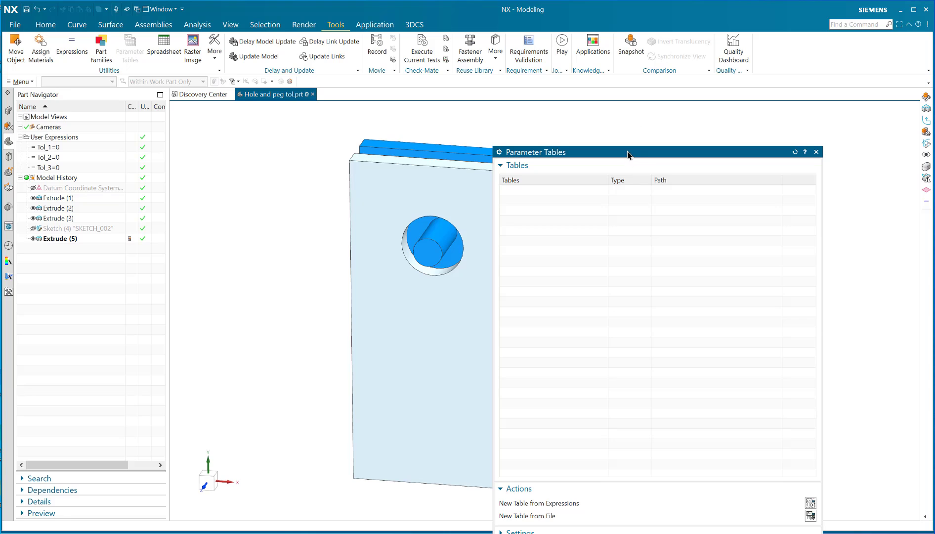
{"action": "left_click_drag", "start_coordinate": [627, 154], "coordinate": [229, 61]}
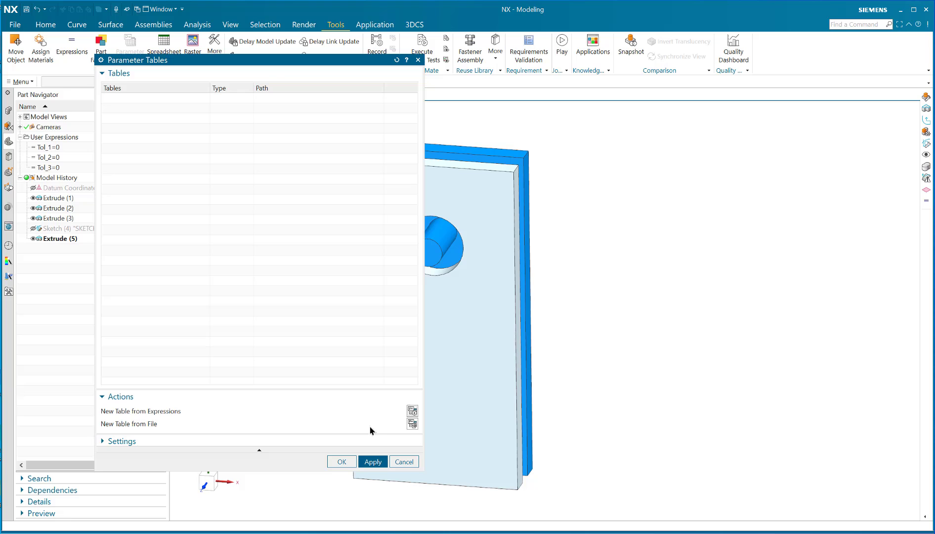
{"action": "left_click", "coordinate": [412, 423]}
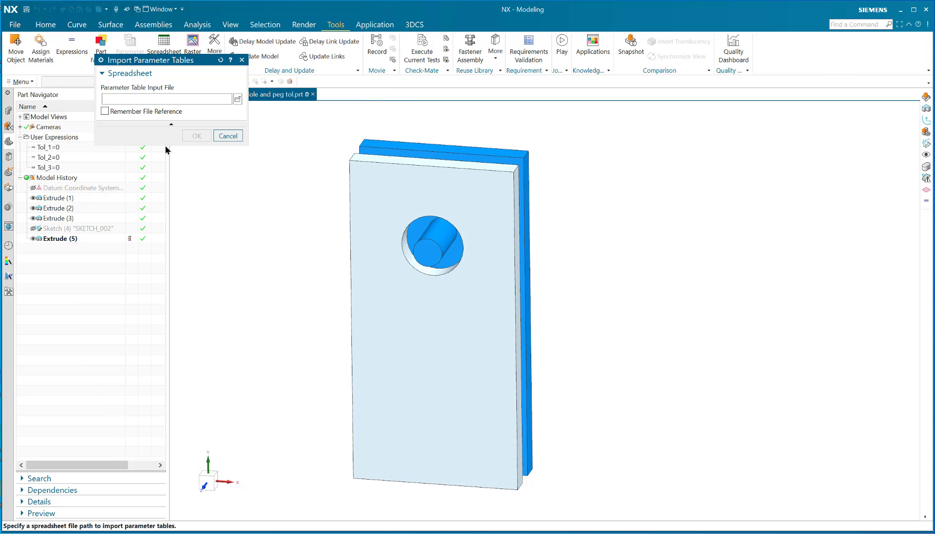
{"action": "left_click", "coordinate": [237, 99]}
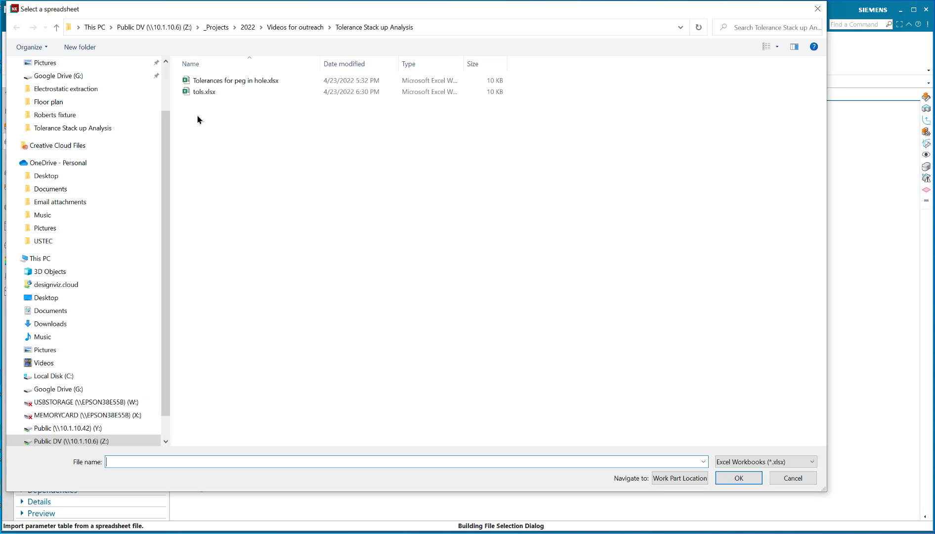
{"action": "left_click", "coordinate": [201, 91]}
{"action": "left_click", "coordinate": [736, 477]}
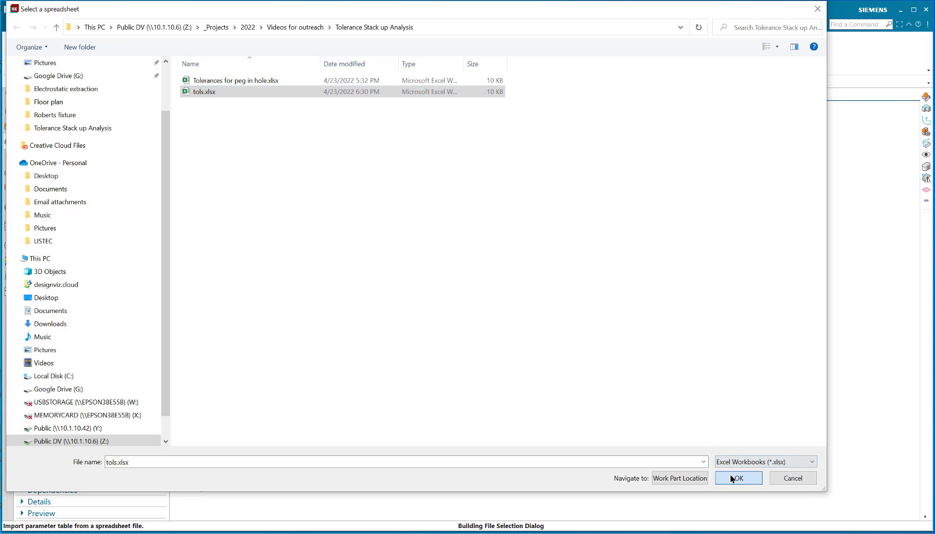
{"action": "left_click", "coordinate": [195, 136]}
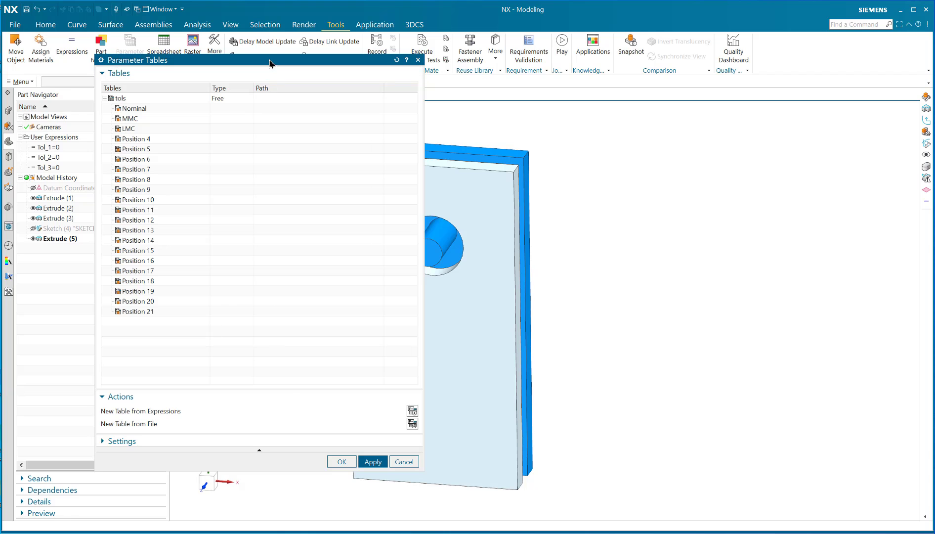
Move and narrow the Parameter Tables dialog, then apply Nominal, MMC and LMC.
{"action": "left_click_drag", "start_coordinate": [269, 62], "coordinate": [208, 88]}
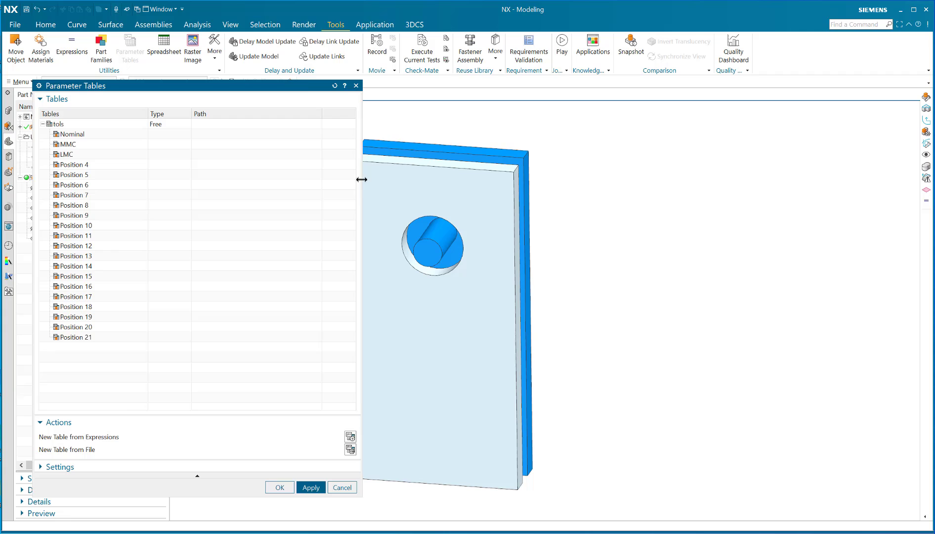
{"action": "left_click_drag", "start_coordinate": [361, 179], "coordinate": [241, 178]}
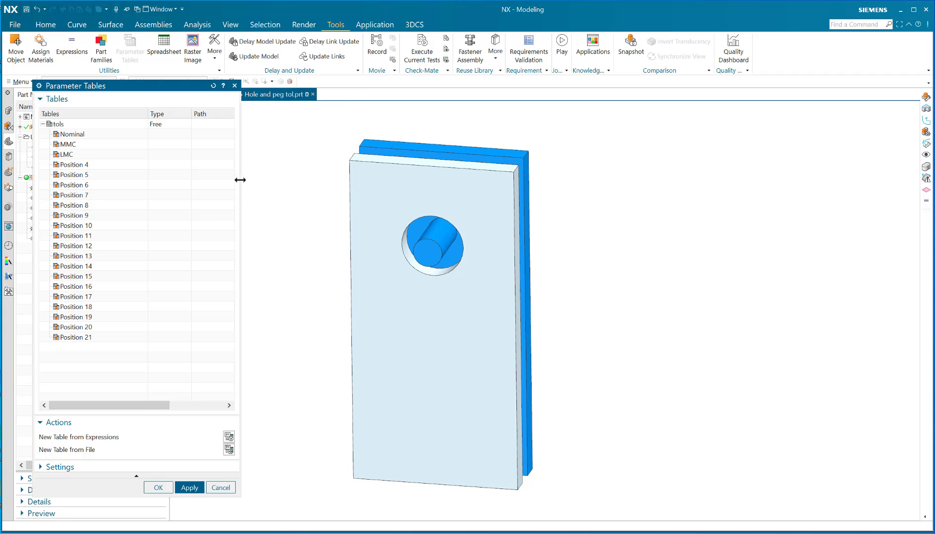
{"action": "double_click", "coordinate": [81, 137]}
{"action": "double_click", "coordinate": [84, 146]}
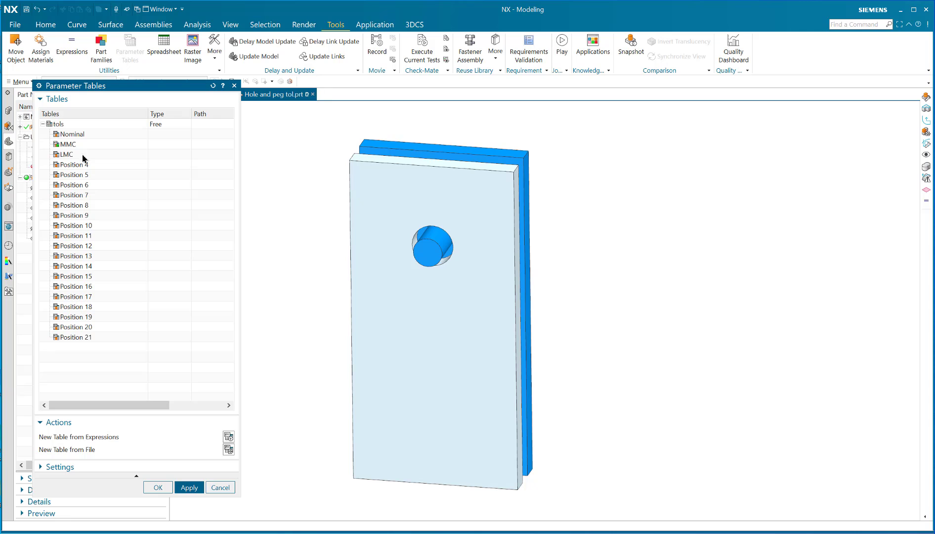
{"action": "double_click", "coordinate": [83, 155]}
Apply the Position 4 through Position 13 configurations in turn.
{"action": "double_click", "coordinate": [99, 167]}
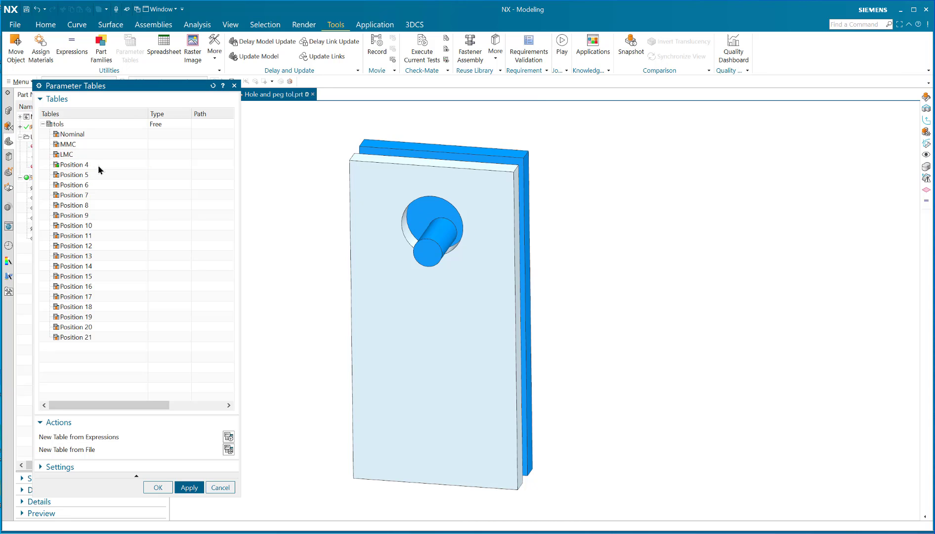
{"action": "double_click", "coordinate": [97, 176]}
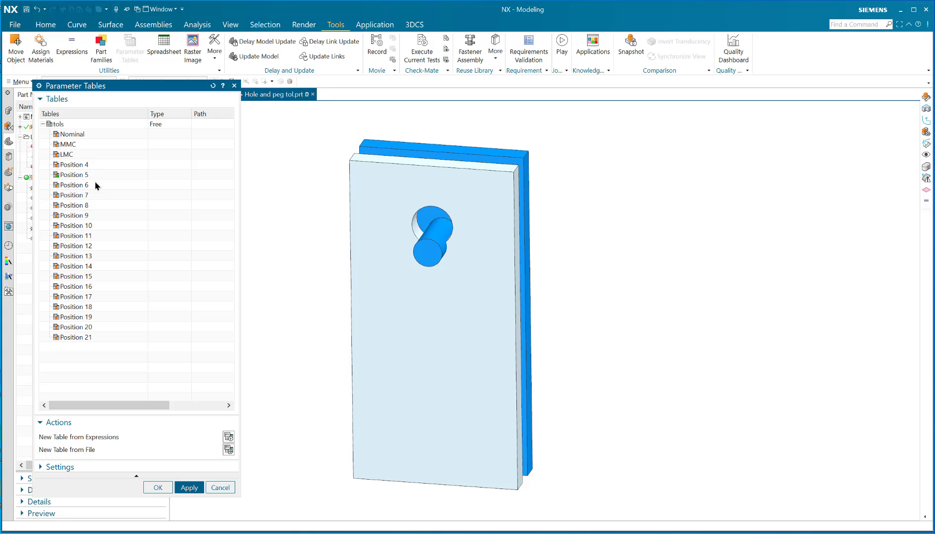
{"action": "double_click", "coordinate": [95, 185]}
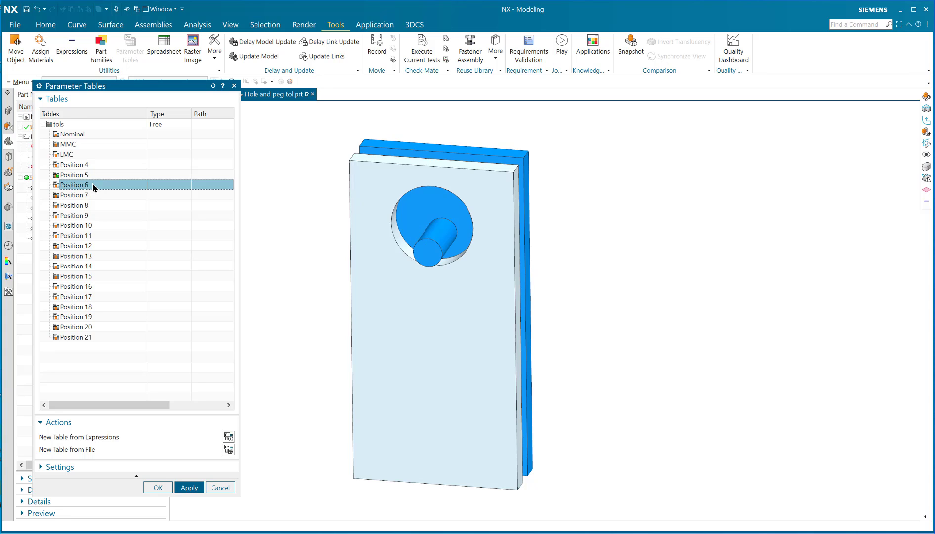
{"action": "double_click", "coordinate": [96, 197]}
{"action": "double_click", "coordinate": [98, 207]}
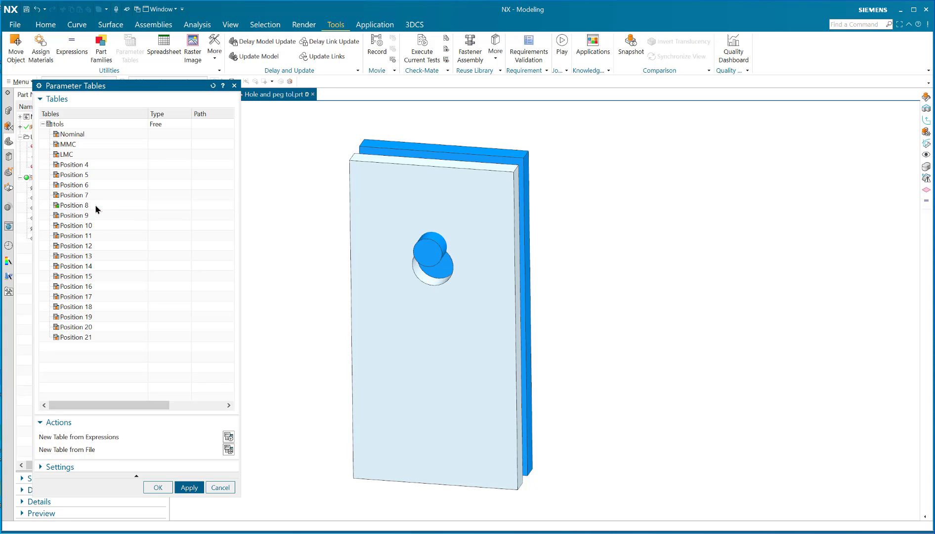
{"action": "double_click", "coordinate": [99, 216]}
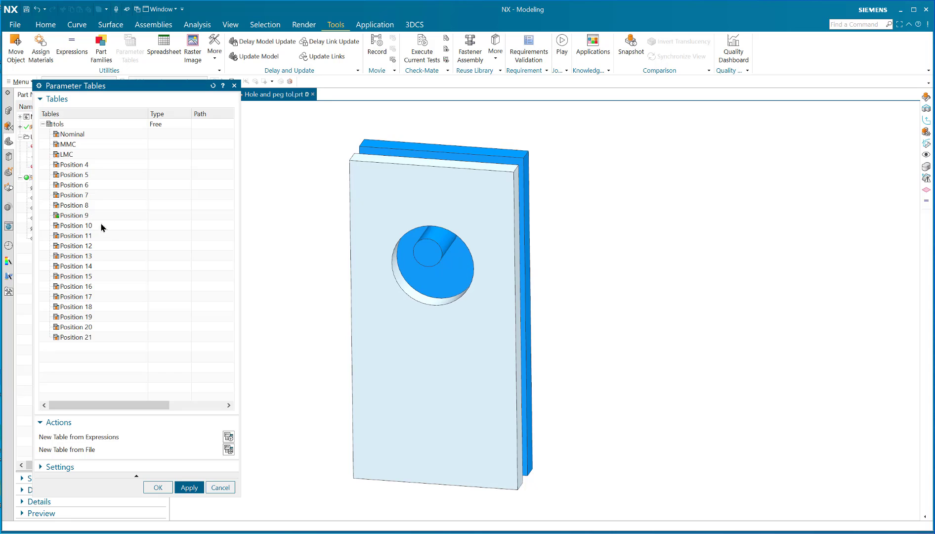
{"action": "double_click", "coordinate": [101, 226]}
{"action": "double_click", "coordinate": [97, 236]}
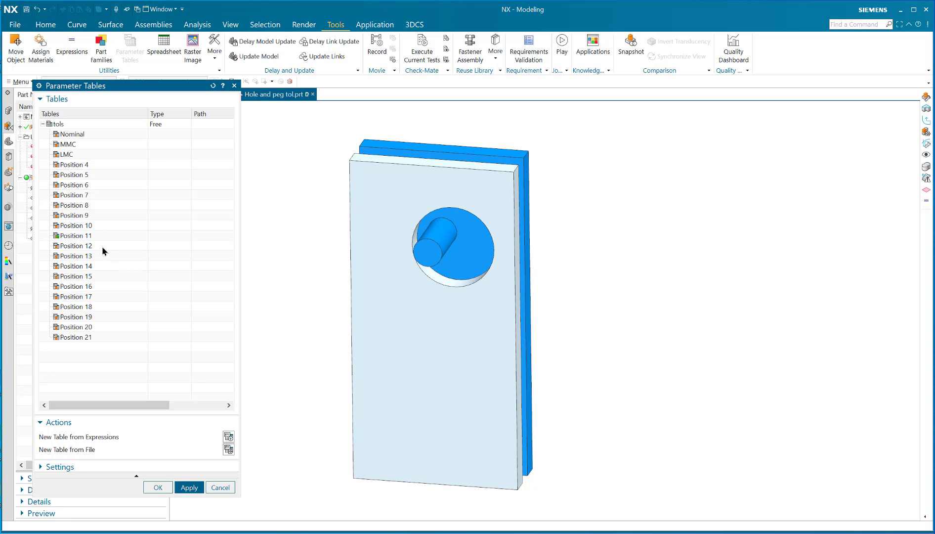
{"action": "double_click", "coordinate": [104, 247]}
{"action": "double_click", "coordinate": [101, 256]}
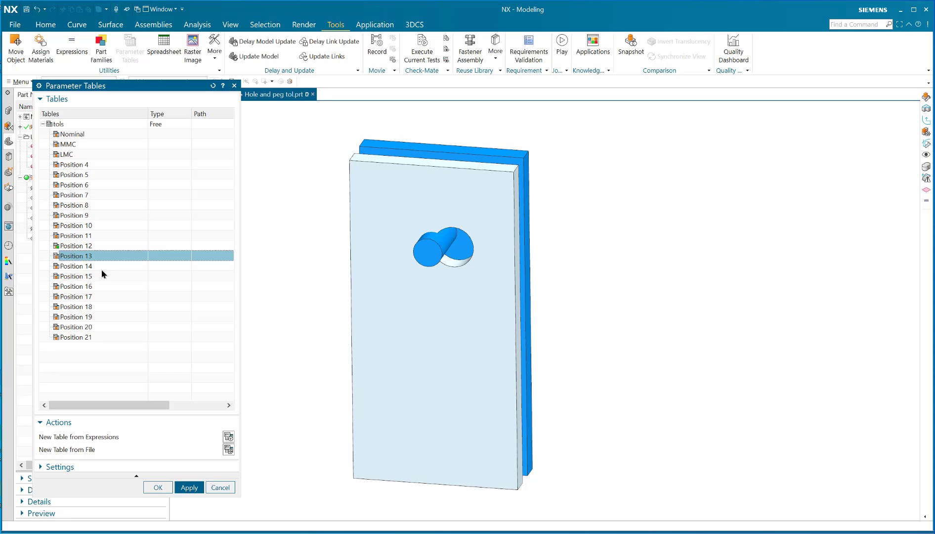
Apply Positions 14 through 21 and inspect the peg in the hole.
{"action": "double_click", "coordinate": [102, 267]}
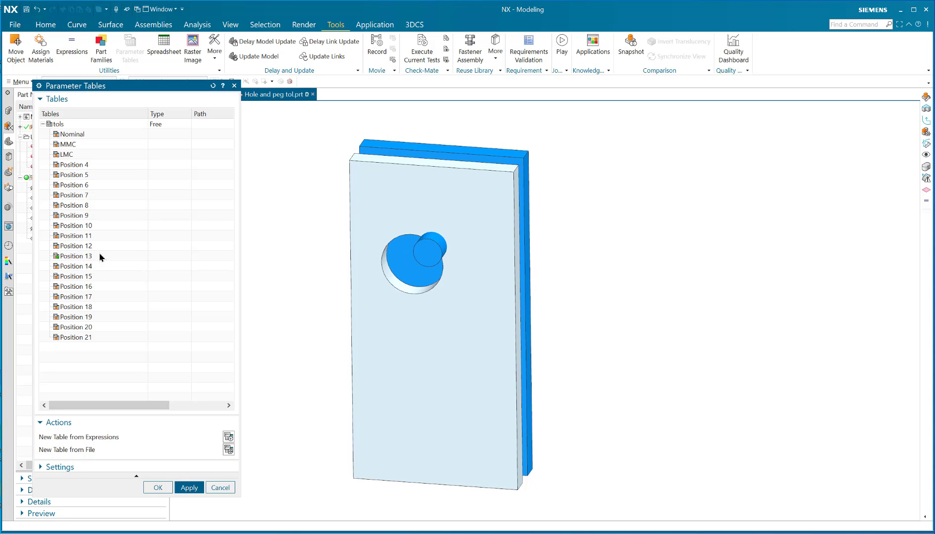
{"action": "double_click", "coordinate": [87, 267]}
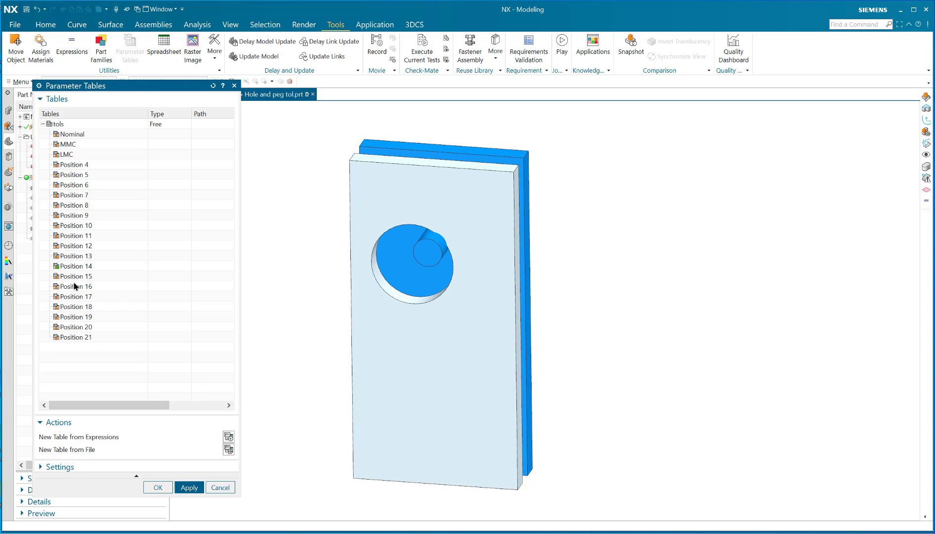
{"action": "double_click", "coordinate": [86, 277]}
{"action": "double_click", "coordinate": [86, 287]}
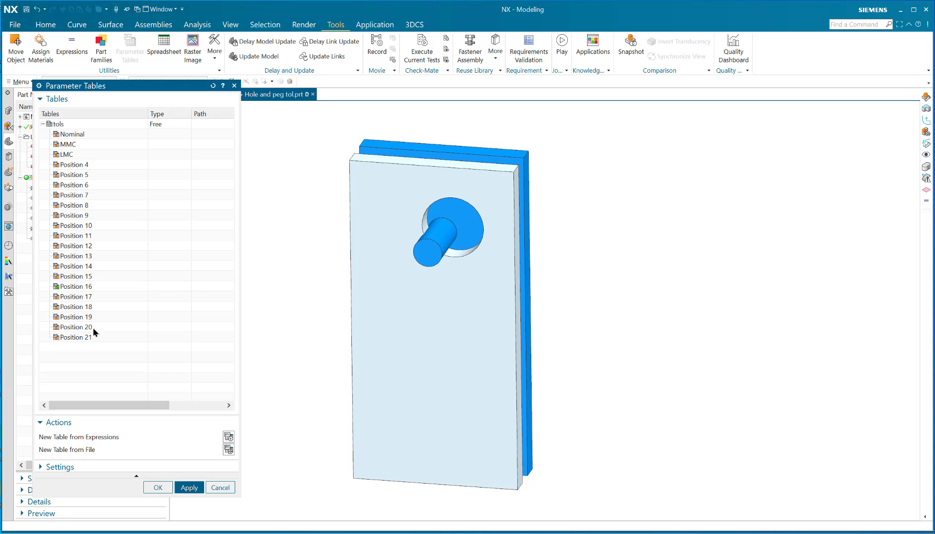
{"action": "double_click", "coordinate": [85, 297]}
{"action": "double_click", "coordinate": [84, 318]}
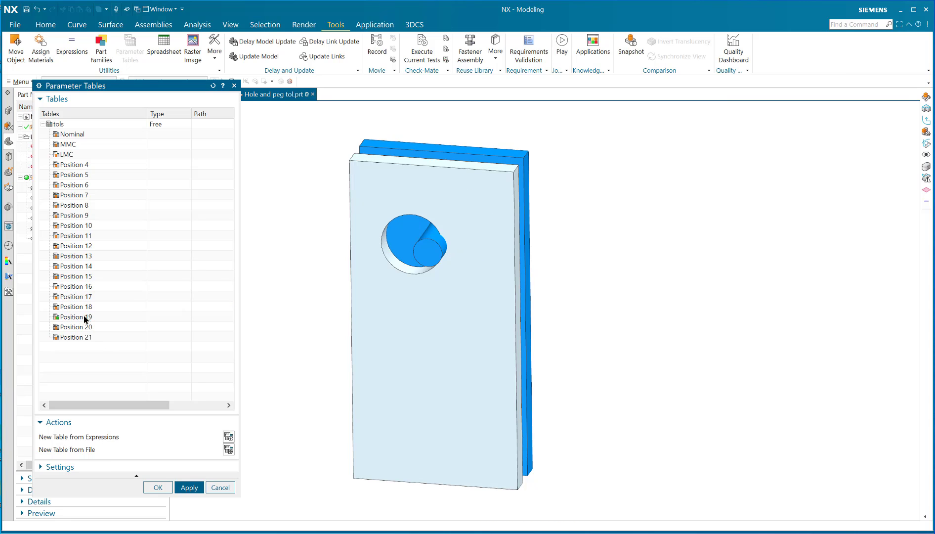
{"action": "double_click", "coordinate": [84, 327]}
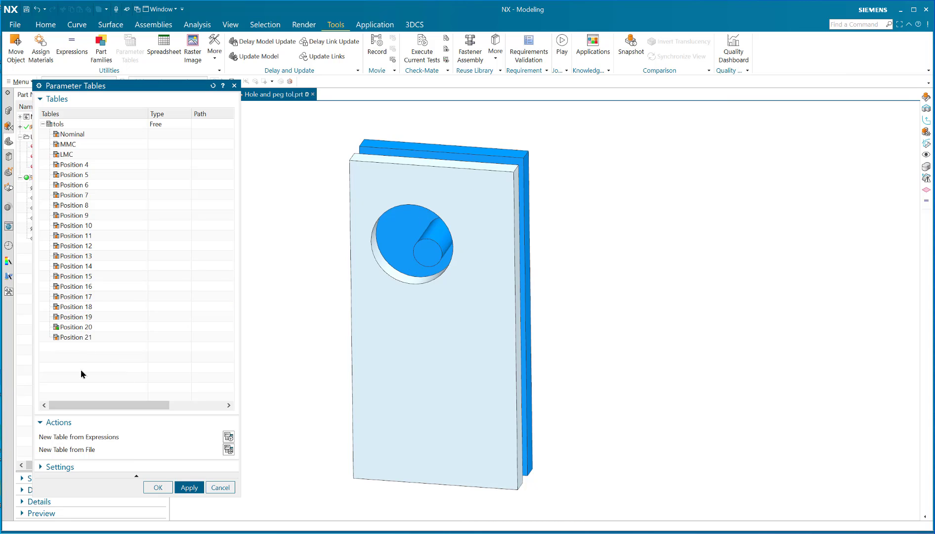
{"action": "double_click", "coordinate": [79, 337]}
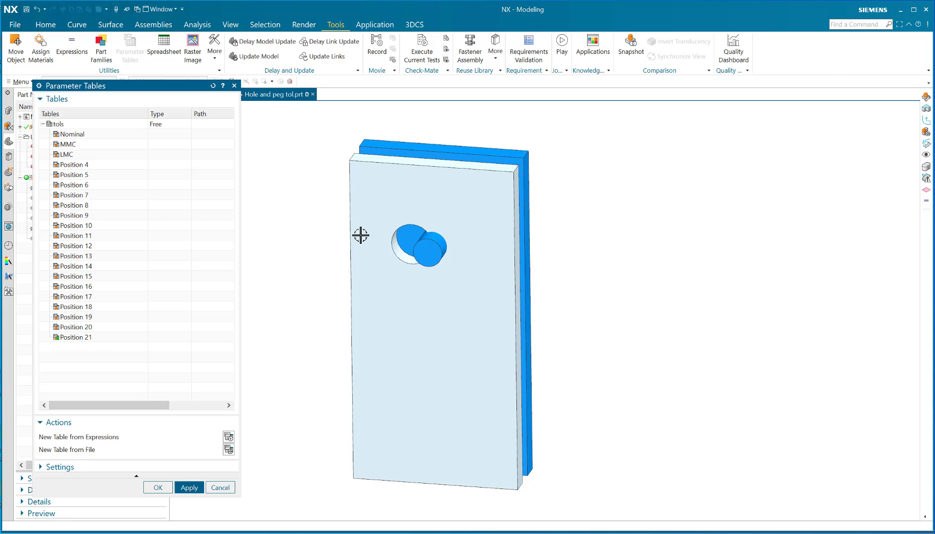
{"action": "mouse_move", "coordinate": [361, 236]}
{"action": "middle_mouse_down"}
{"action": "mouse_move", "coordinate": [378, 216]}
{"action": "mouse_move", "coordinate": [366, 230]}
{"action": "middle_mouse_up"}
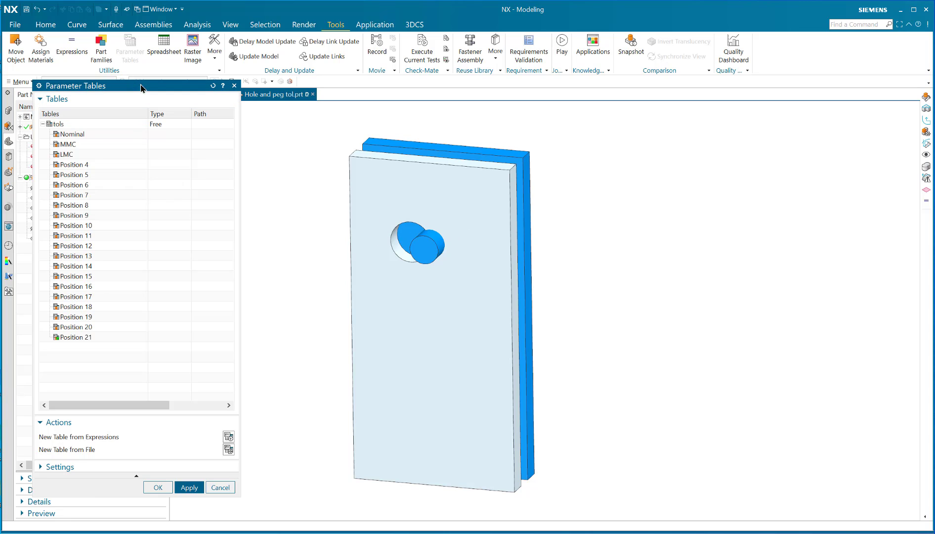
Revisit Positions 12, 13, 15 and 16 to compare the peg fit.
{"action": "left_click", "coordinate": [96, 246]}
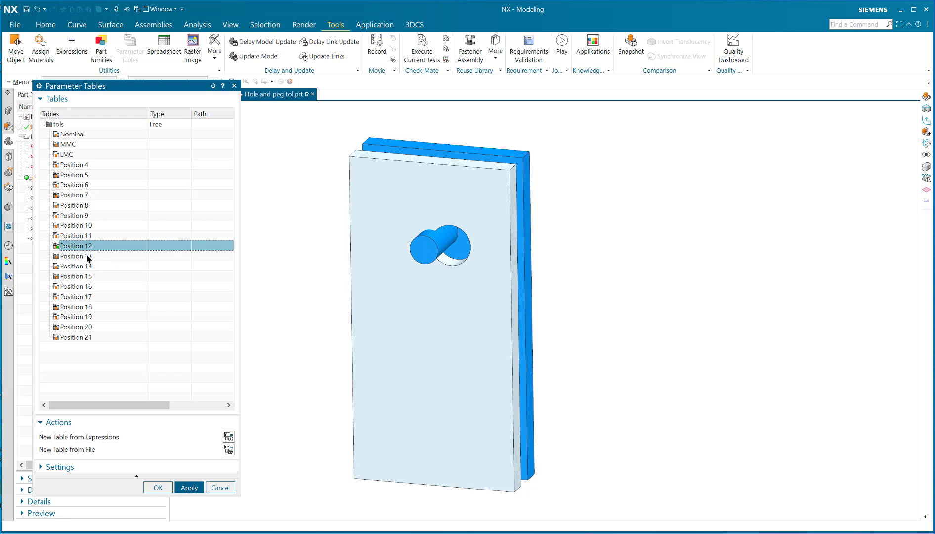
{"action": "left_click", "coordinate": [88, 256]}
{"action": "left_click", "coordinate": [83, 275]}
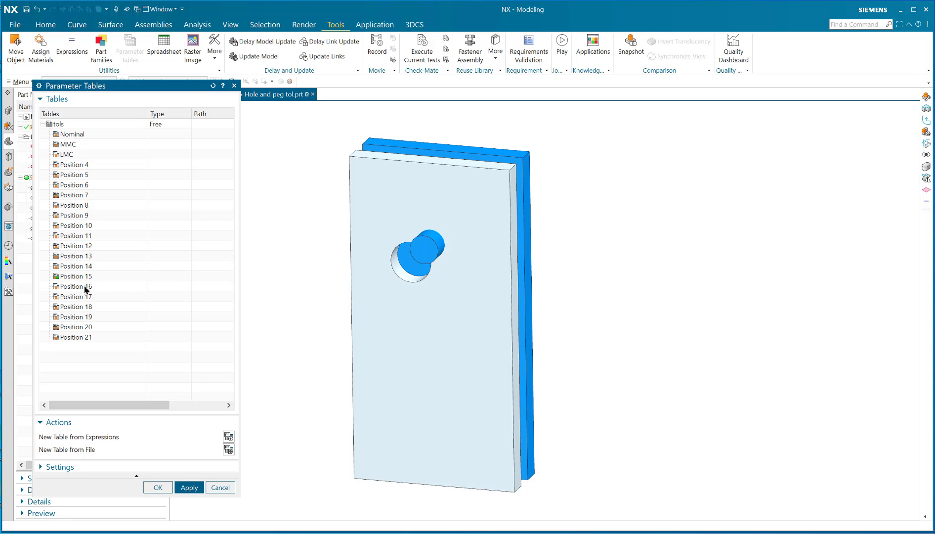
{"action": "left_click", "coordinate": [86, 287]}
{"action": "mouse_move", "coordinate": [307, 270]}
{"action": "middle_mouse_down"}
{"action": "mouse_move", "coordinate": [324, 250]}
{"action": "mouse_move", "coordinate": [310, 269]}
{"action": "middle_mouse_up"}
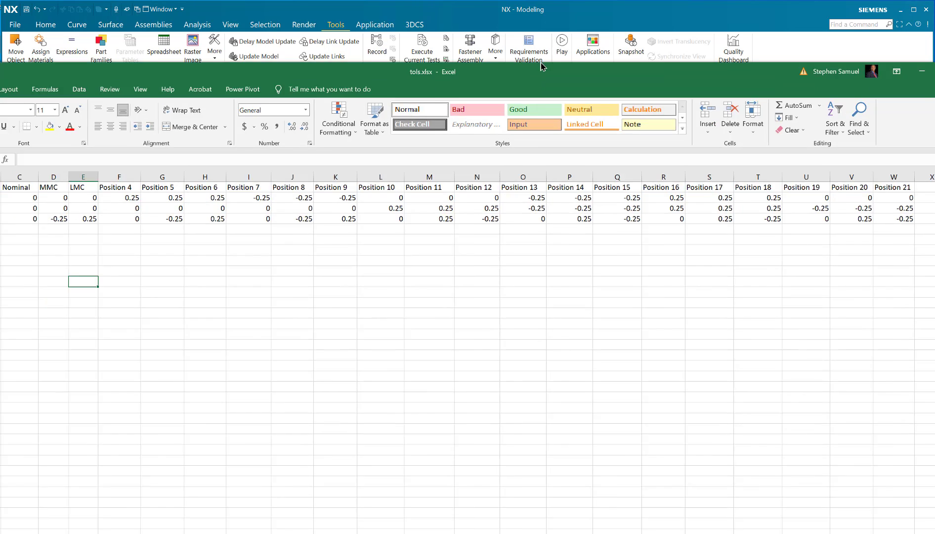
{"action": "left_click_drag", "start_coordinate": [544, 64], "coordinate": [576, 49]}
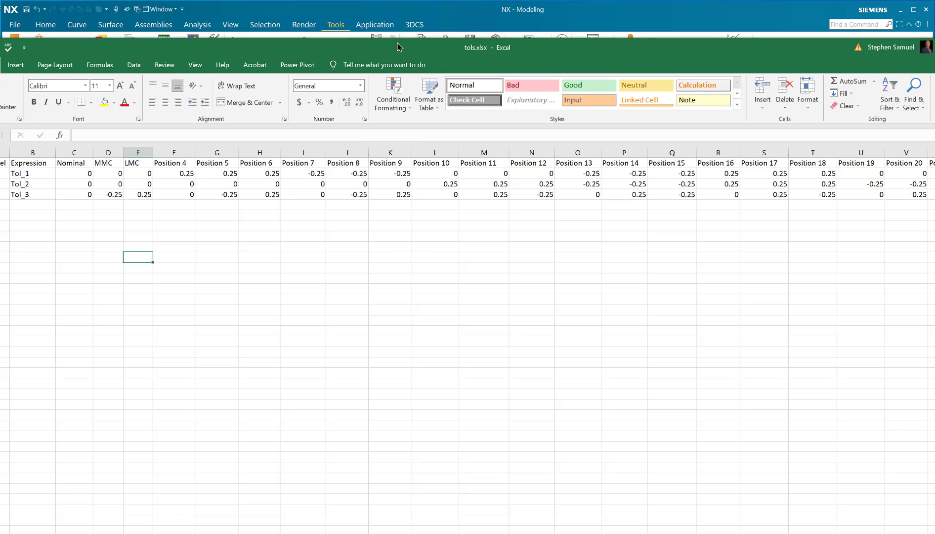
{"action": "left_click_drag", "start_coordinate": [399, 50], "coordinate": [934, 49]}
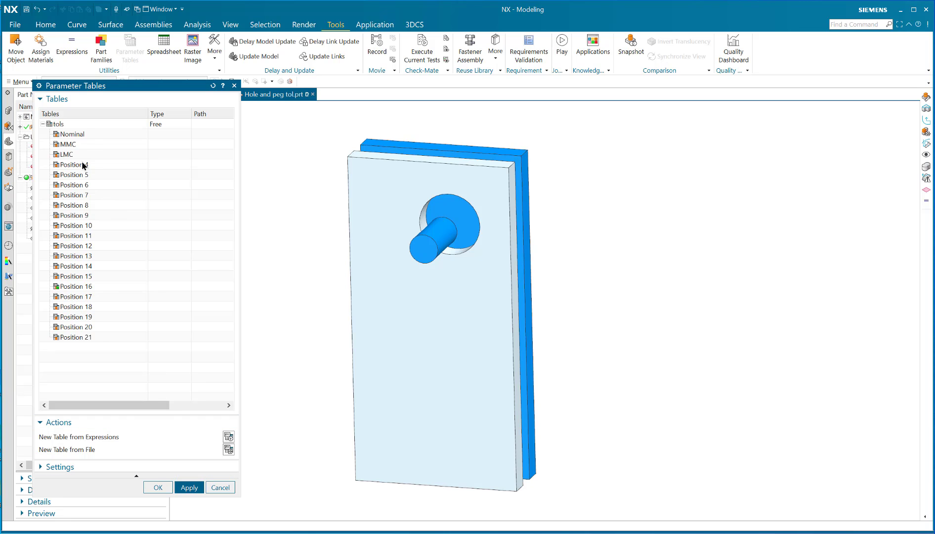
Close the tols table editor unchanged, activate Nominal and confirm, then orbit the model.
{"action": "double_click", "coordinate": [87, 130]}
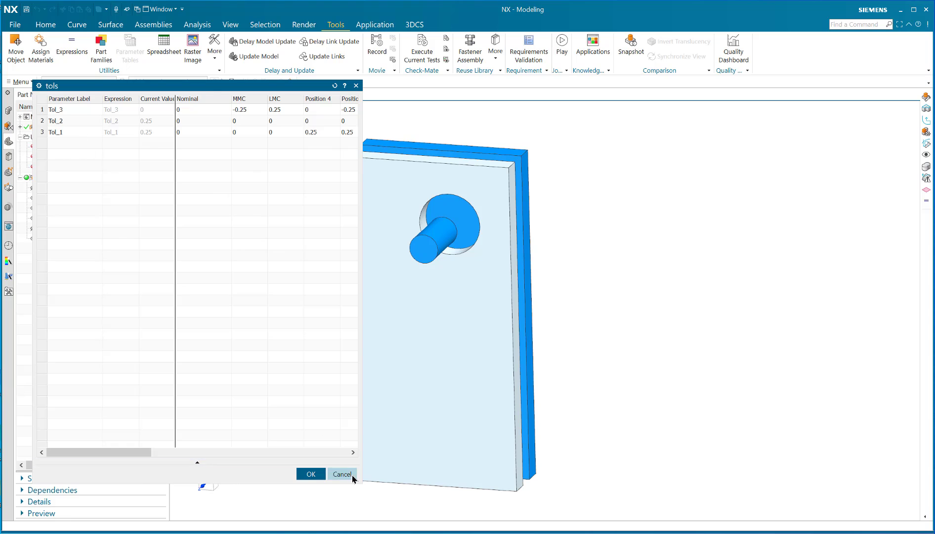
{"action": "left_click", "coordinate": [349, 474]}
{"action": "left_click", "coordinate": [79, 134]}
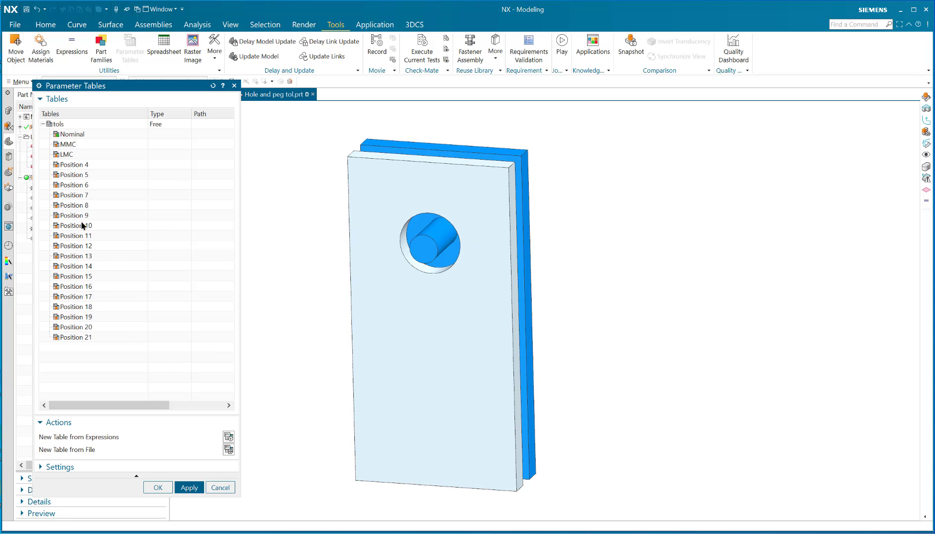
{"action": "left_click", "coordinate": [154, 486]}
{"action": "scroll", "coordinate": [303, 327], "scroll_direction": "up", "scroll_amount": 3}
{"action": "middle_click_drag", "start_coordinate": [303, 328], "coordinate": [256, 298]}
{"action": "scroll", "coordinate": [272, 291], "scroll_direction": "down", "scroll_amount": 2}
{"action": "mouse_move", "coordinate": [563, 334]}
{"action": "middle_mouse_down"}
{"action": "mouse_move", "coordinate": [509, 337]}
{"action": "mouse_move", "coordinate": [569, 327]}
{"action": "mouse_move", "coordinate": [558, 336]}
{"action": "middle_mouse_up"}
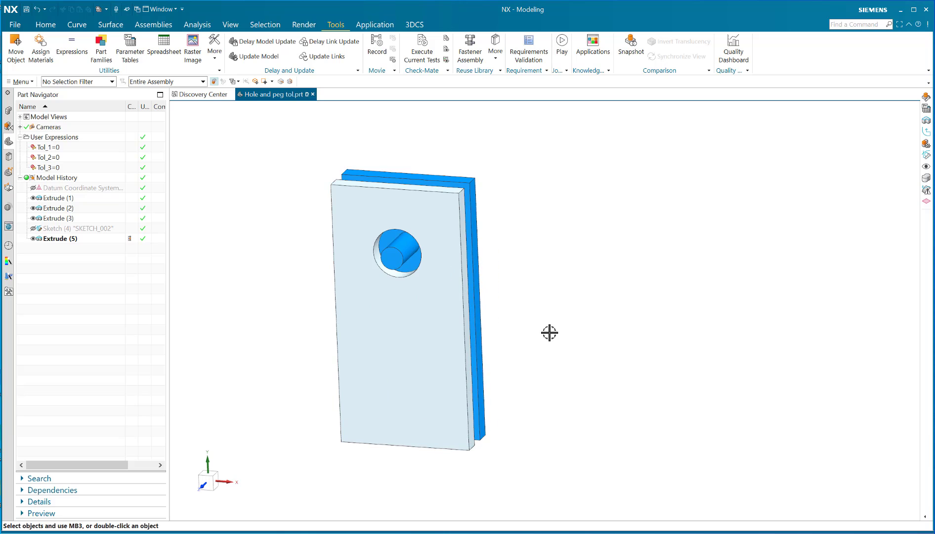
{"action": "scroll", "coordinate": [532, 309], "scroll_direction": "up", "scroll_amount": 2}
{"action": "mouse_move", "coordinate": [559, 303]}
{"action": "middle_mouse_down"}
{"action": "mouse_move", "coordinate": [568, 308]}
{"action": "mouse_move", "coordinate": [549, 308]}
{"action": "middle_mouse_up"}
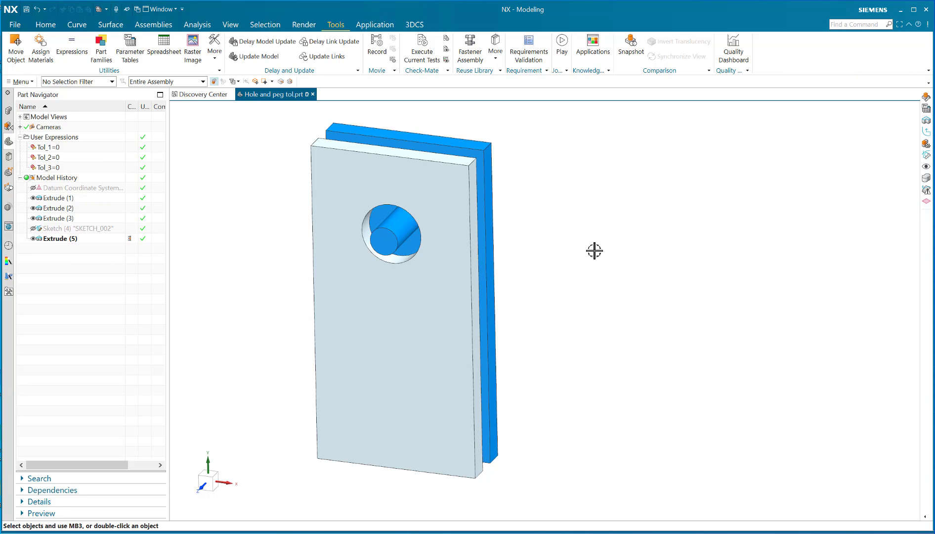
{"action": "middle_click_drag", "start_coordinate": [594, 250], "coordinate": [591, 251]}
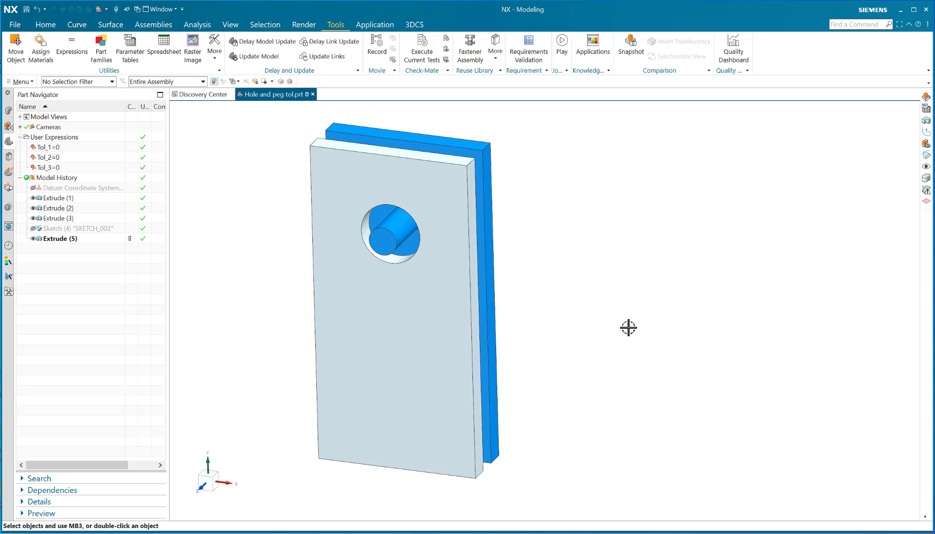
{"action": "middle_click_drag", "start_coordinate": [628, 327], "coordinate": [600, 297]}
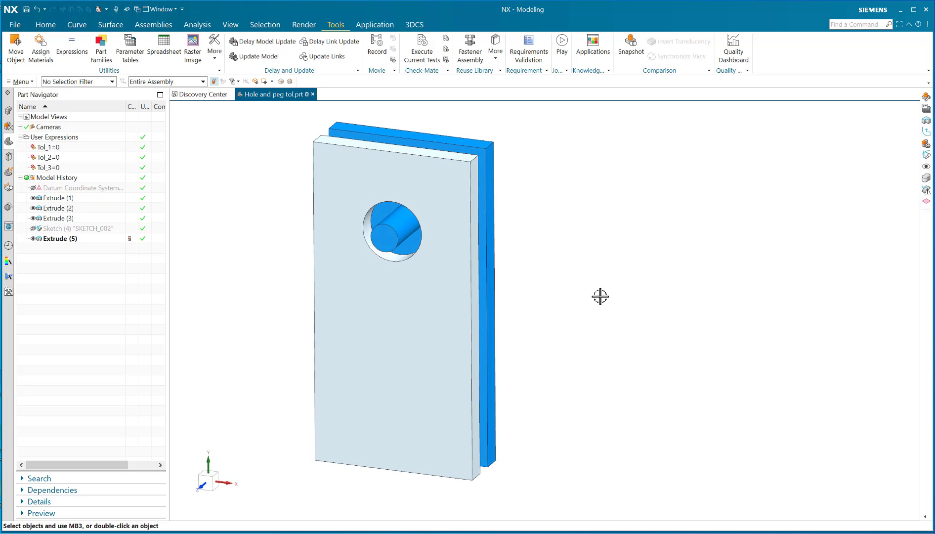